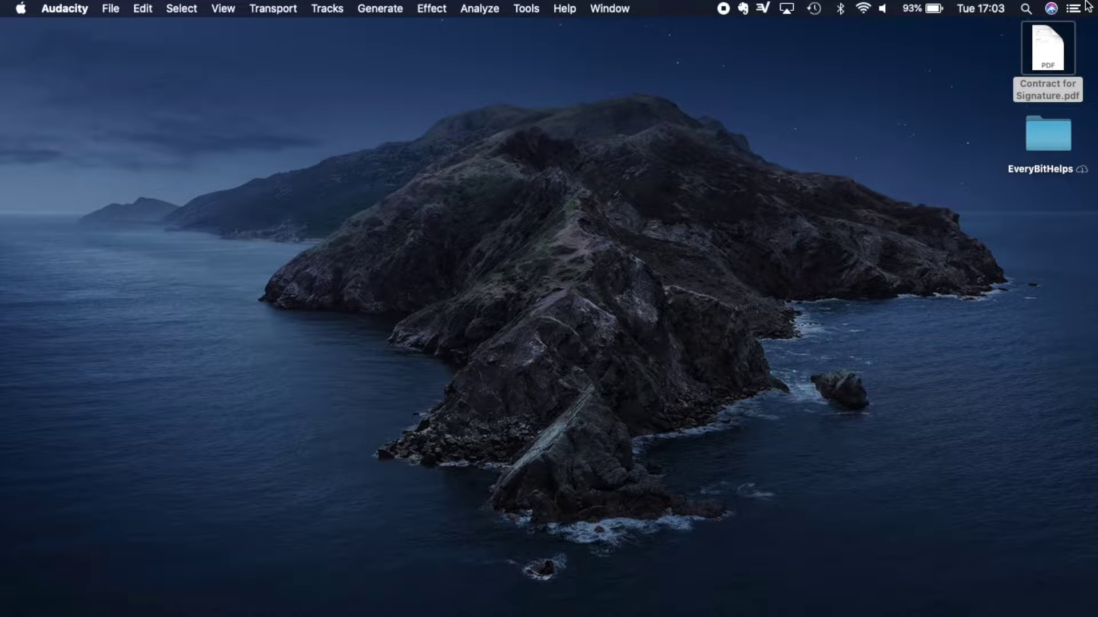
# Open Contract for Signature.pdf and show the Markup Toolbar from the View menu.
pyautogui.doubleClick(1048, 49)
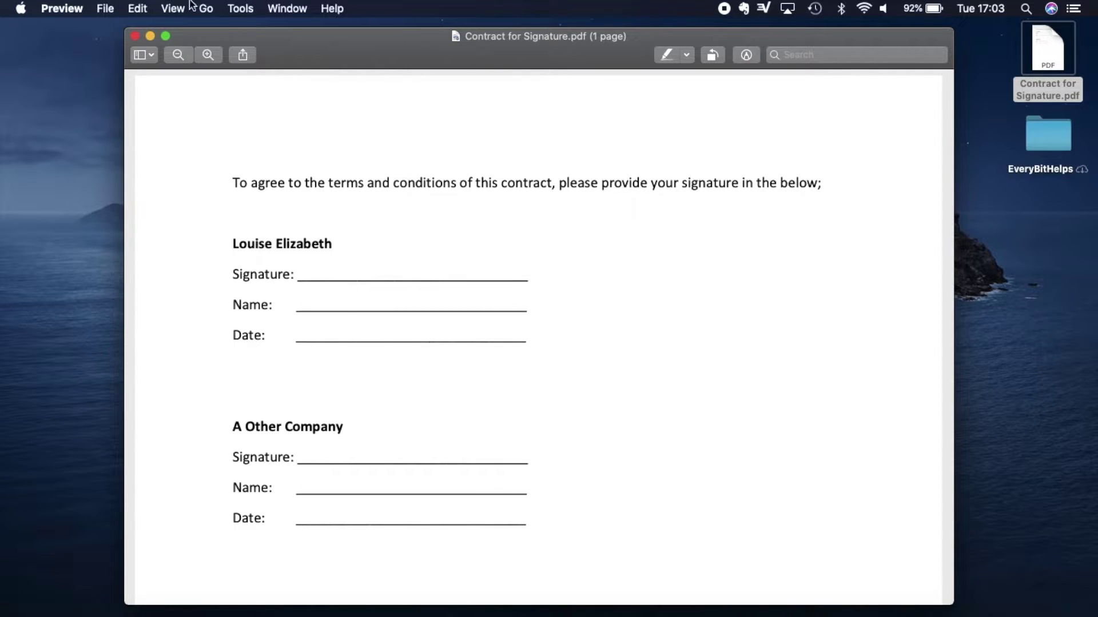
pyautogui.click(746, 56)
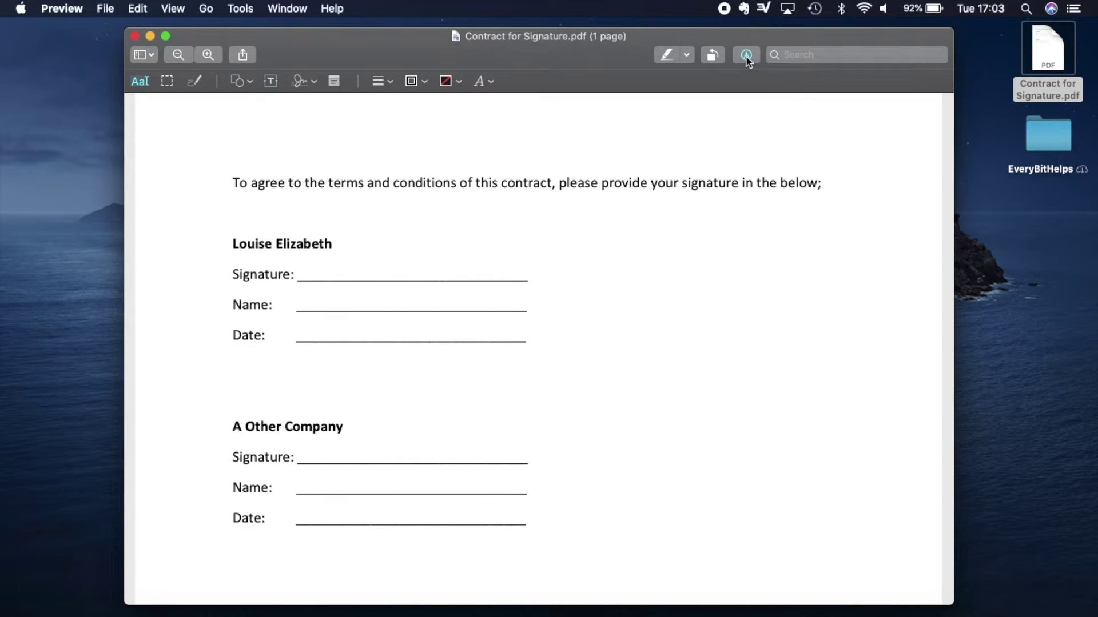
pyautogui.click(746, 55)
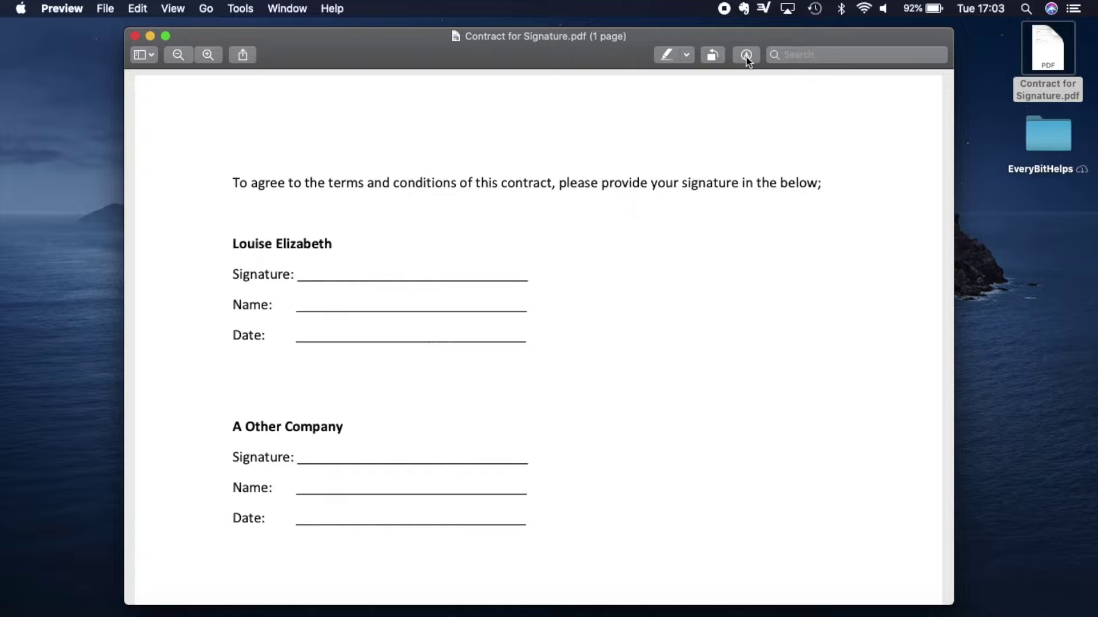
pyautogui.click(173, 8)
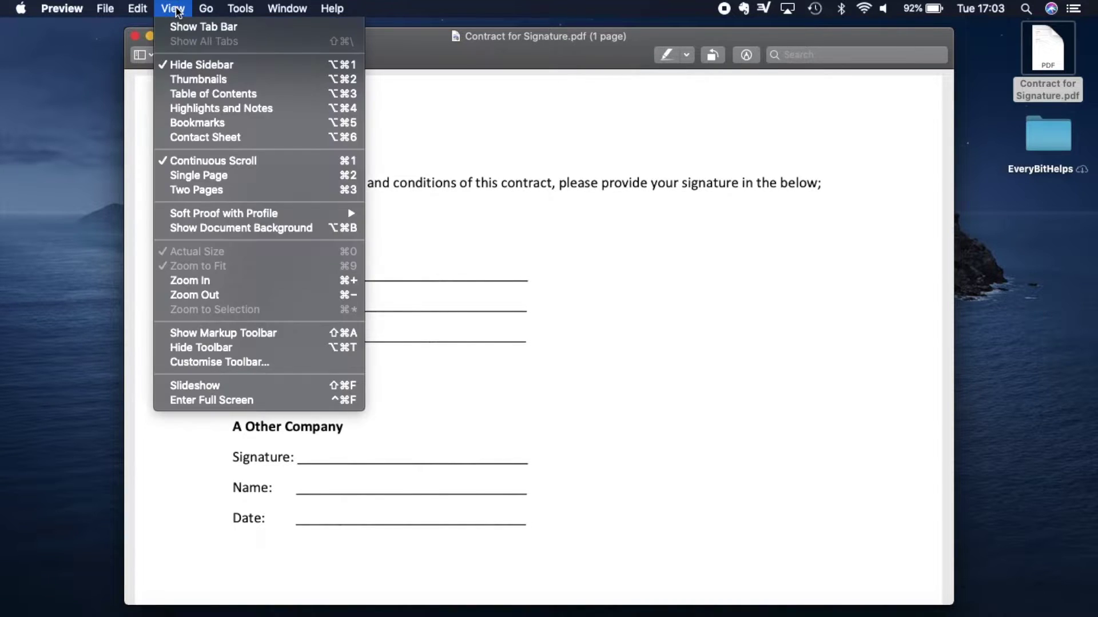
pyautogui.click(222, 337)
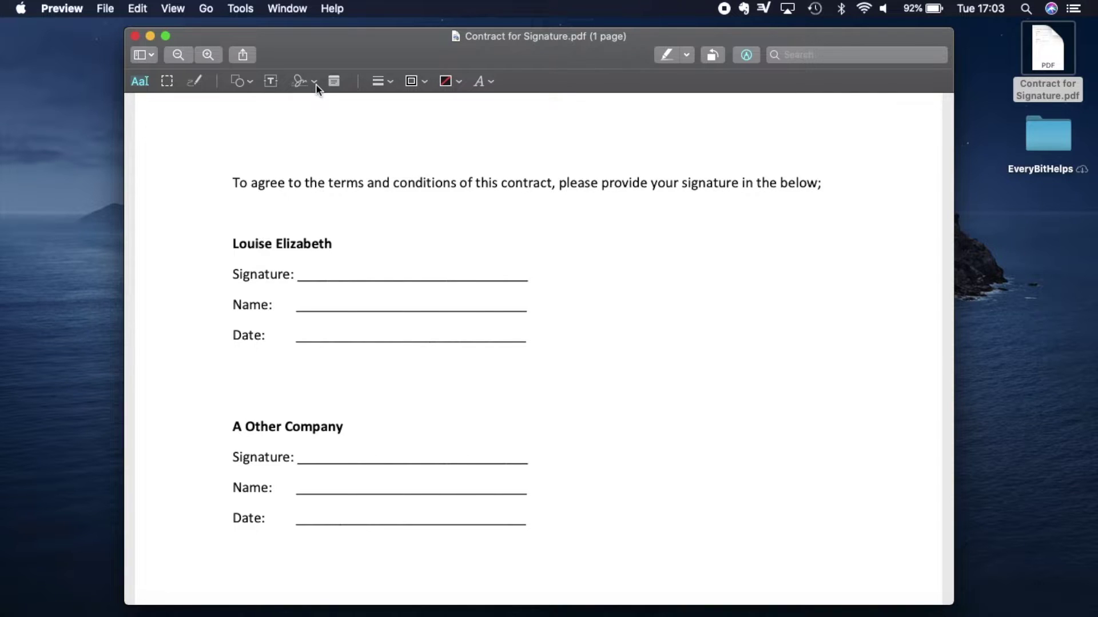
# Draw a handwritten signature on the trackpad and save it to Preview's signature list.
pyautogui.click(314, 82)
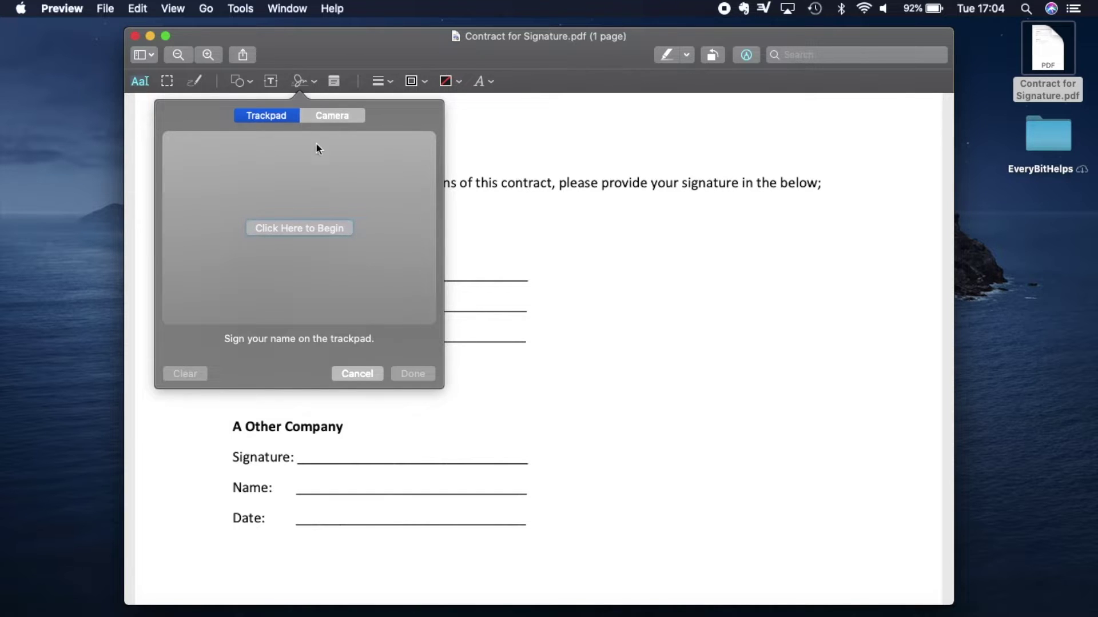
pyautogui.click(264, 231)
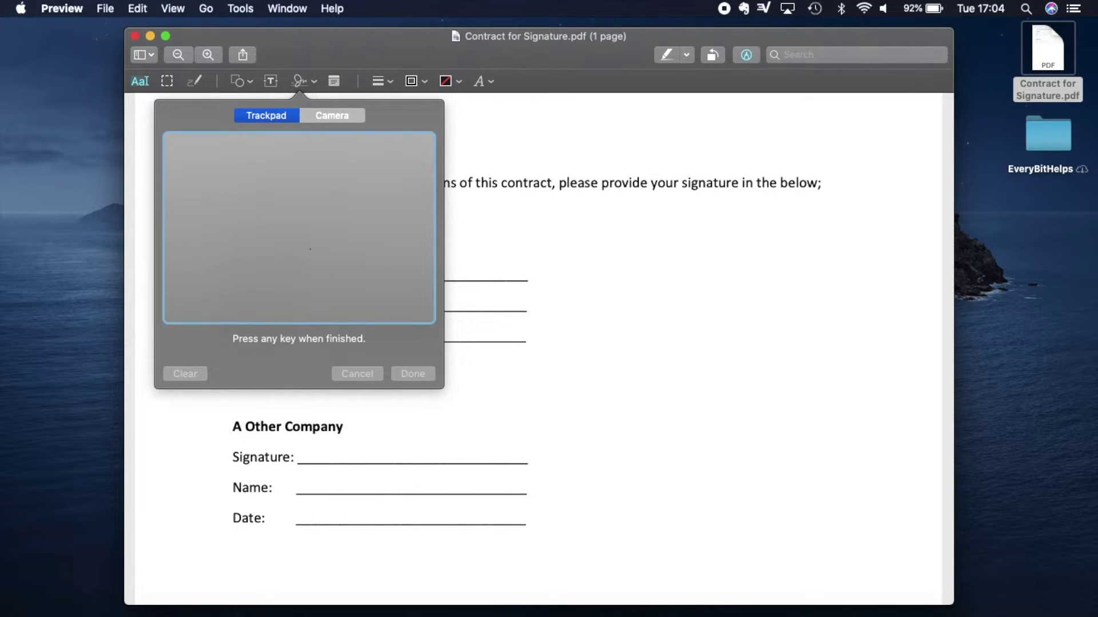
pyautogui.moveTo(308, 243)
pyautogui.mouseDown()
pyautogui.moveTo(293, 260)
pyautogui.moveTo(307, 252)
pyautogui.moveTo(318, 266)
pyautogui.moveTo(347, 240)
pyautogui.moveTo(380, 255)
pyautogui.mouseUp()
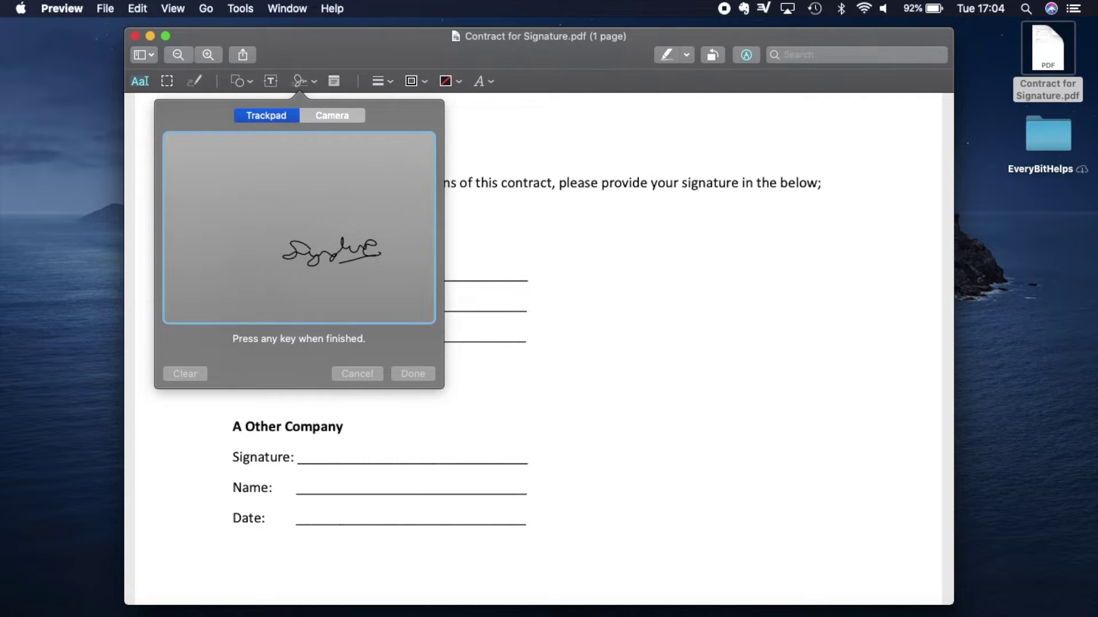
pyautogui.press('Return')
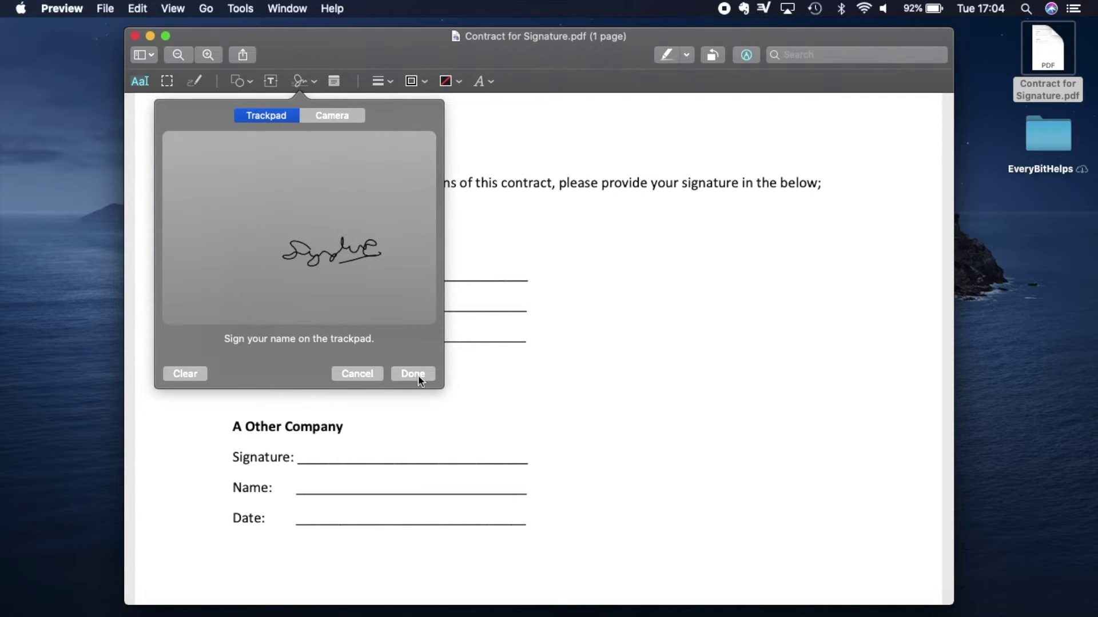
pyautogui.click(418, 376)
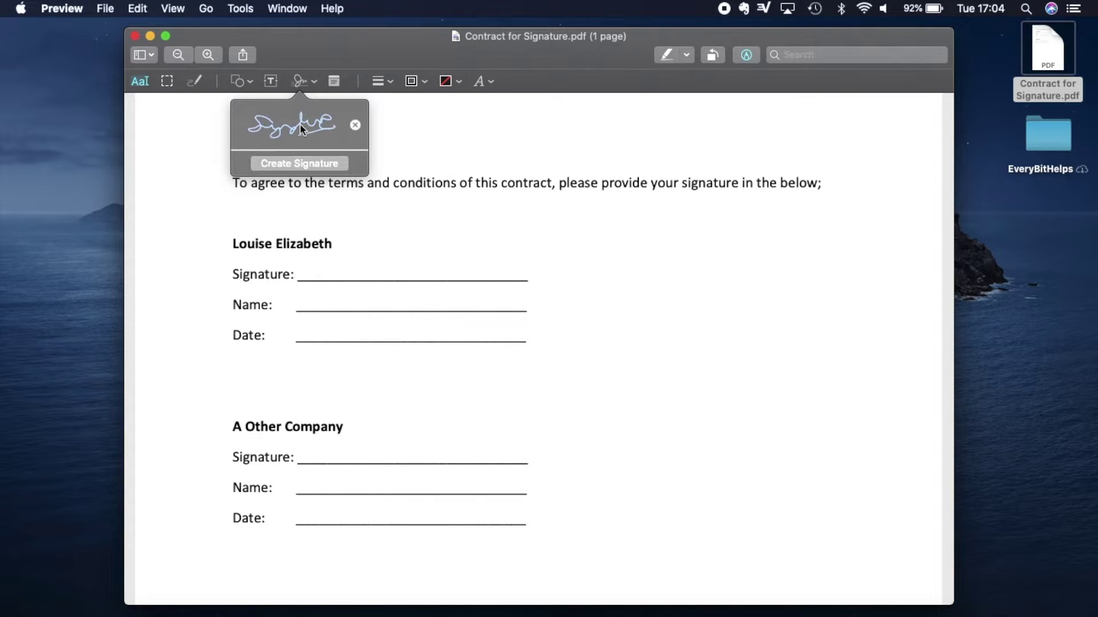
# Place the saved signature on the first Signature line, then delete it from the page.
pyautogui.click(303, 140)
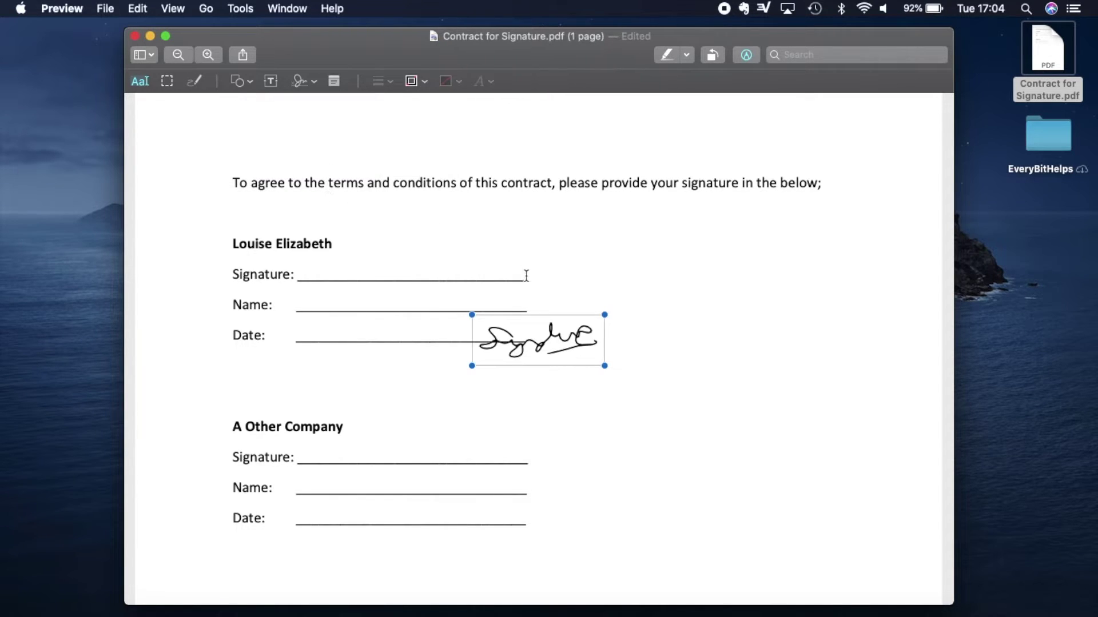
pyautogui.moveTo(542, 351)
pyautogui.mouseDown()
pyautogui.moveTo(492, 314)
pyautogui.moveTo(365, 278)
pyautogui.mouseUp()
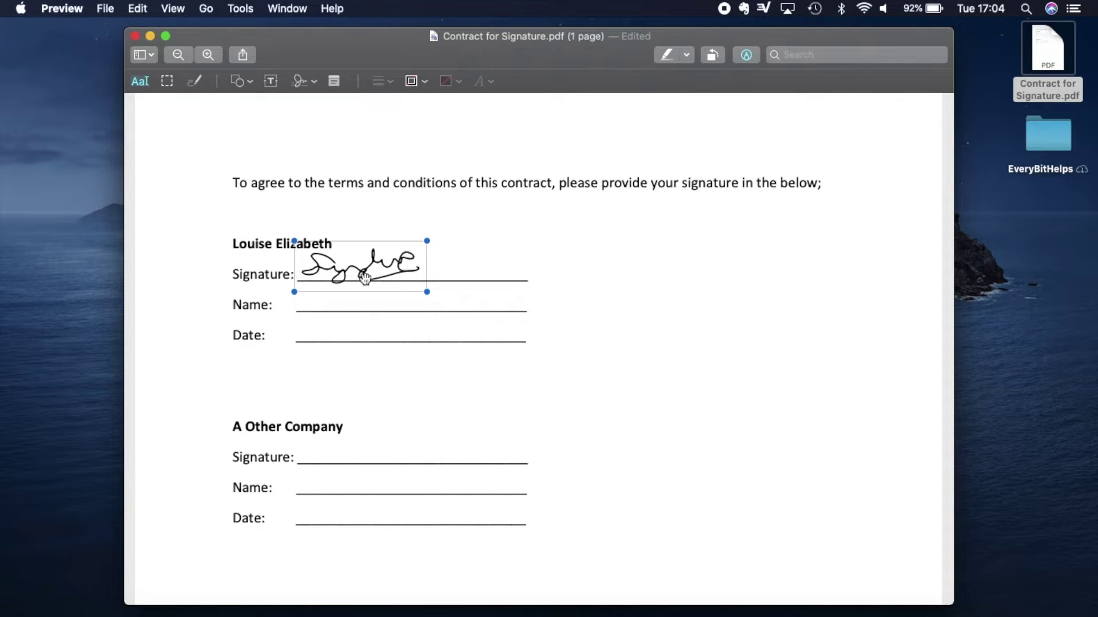
pyautogui.press('BackSpace')
pyautogui.click(314, 81)
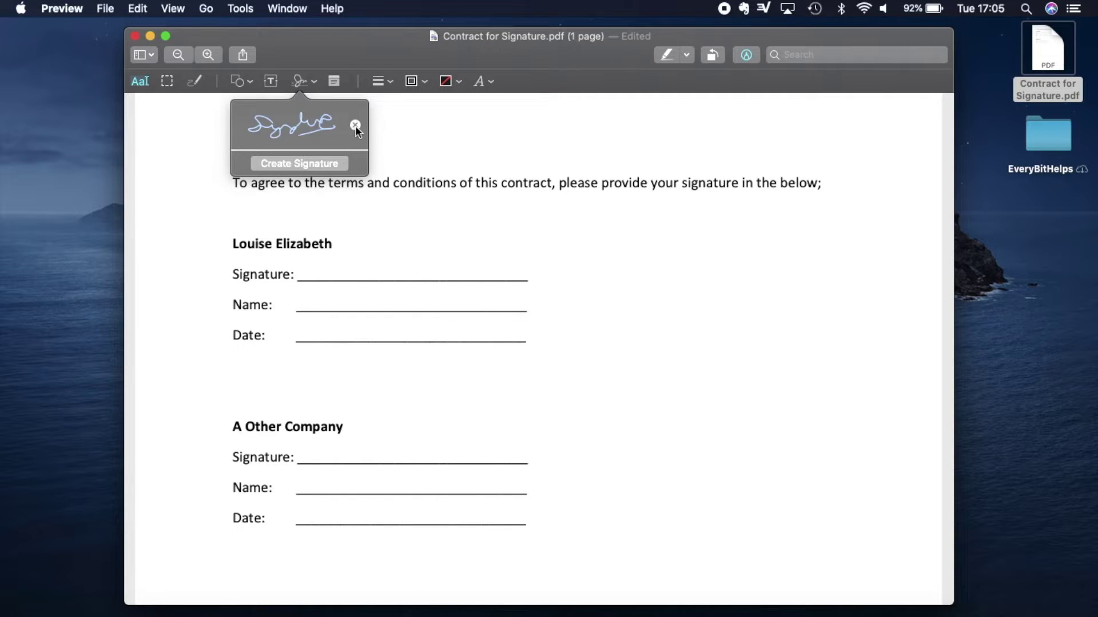
# Swap the trackpad signature for a camera-captured one and insert it near the first signature block.
pyautogui.click(356, 127)
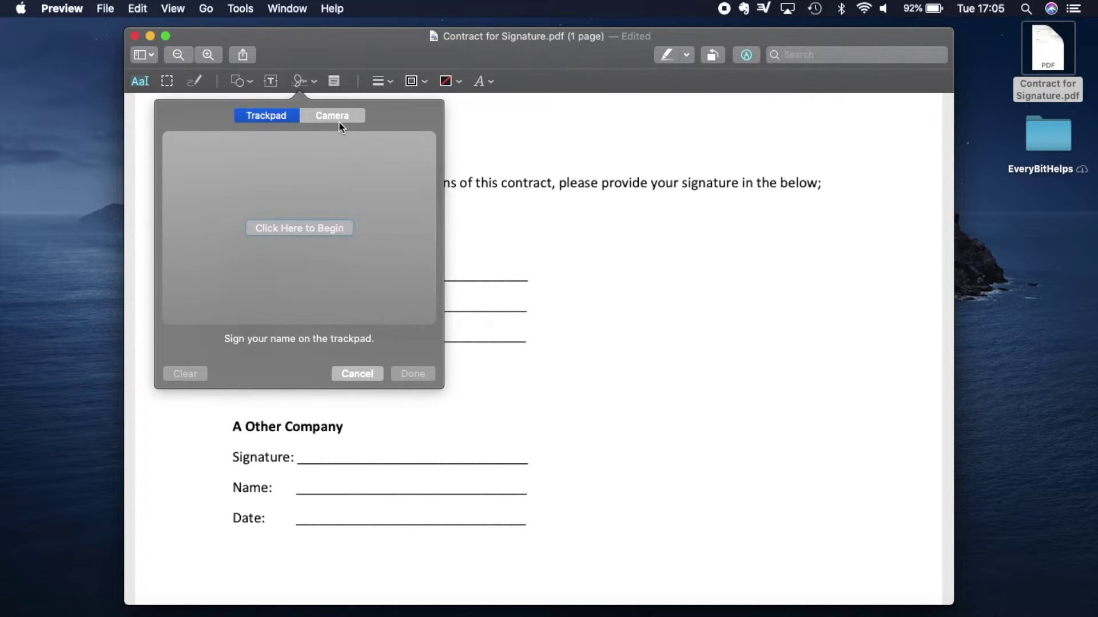
pyautogui.click(339, 122)
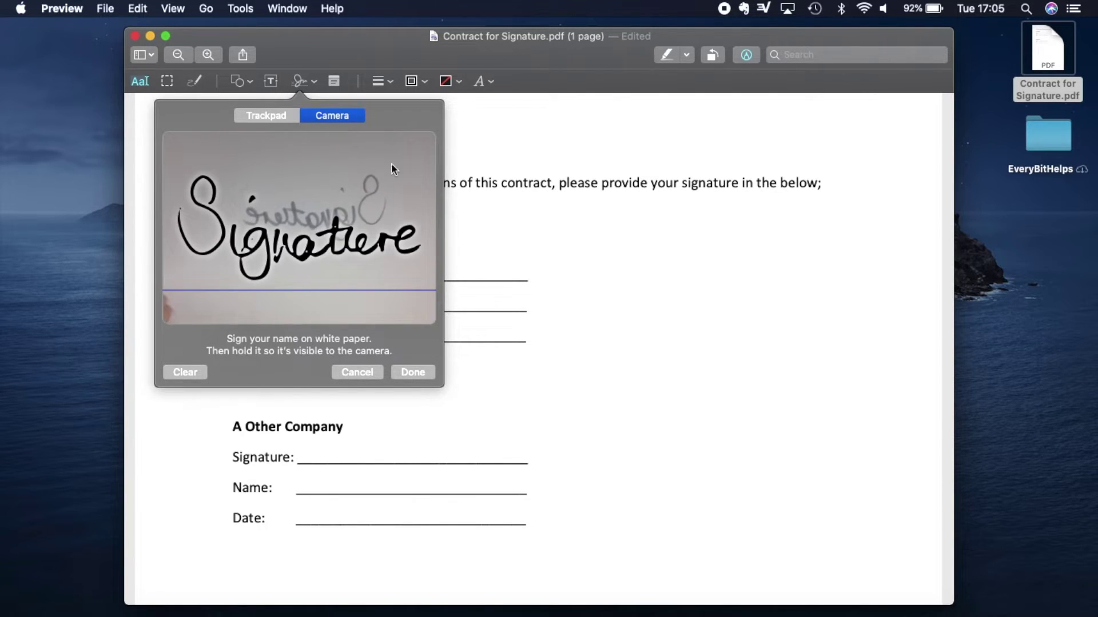
pyautogui.click(413, 374)
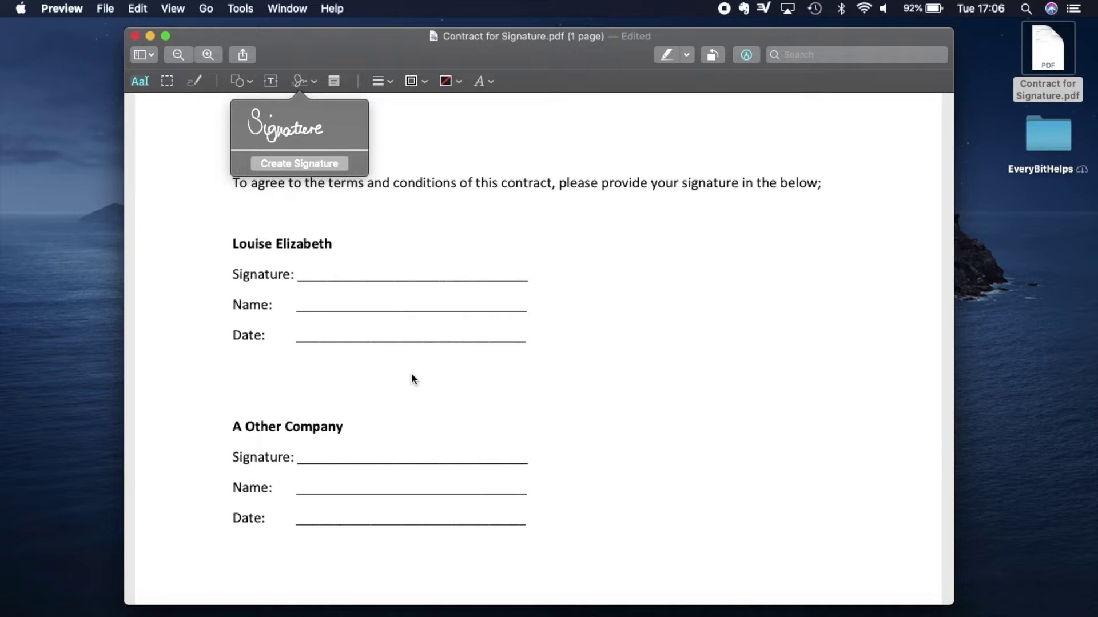
pyautogui.moveTo(300, 144)
pyautogui.click(291, 127)
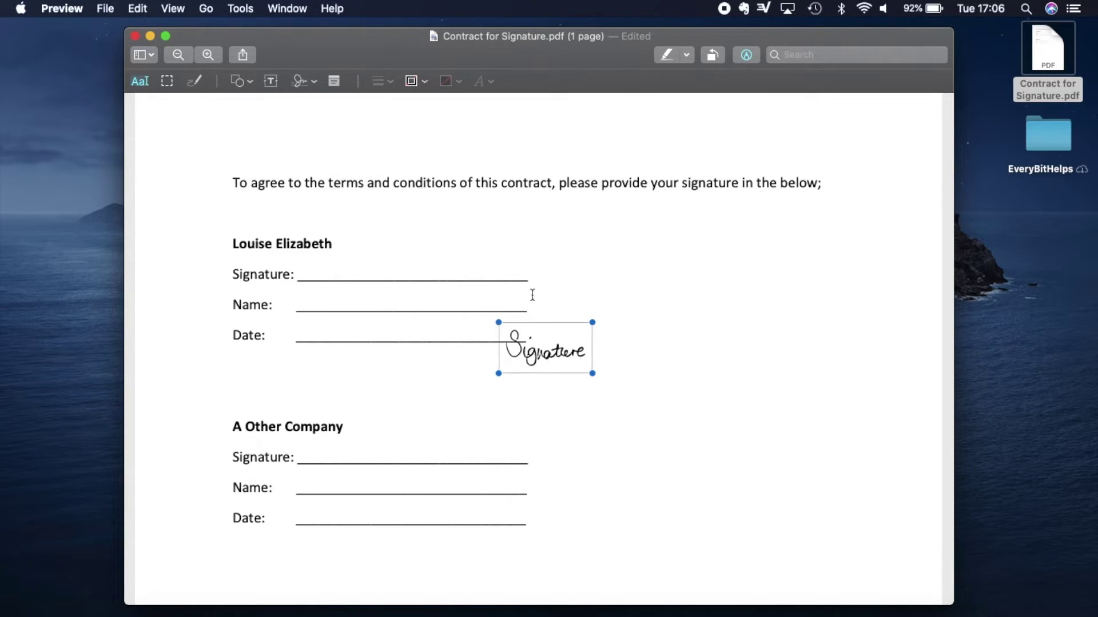
pyautogui.moveTo(560, 355)
pyautogui.mouseDown()
pyautogui.moveTo(420, 318)
pyautogui.moveTo(364, 275)
pyautogui.mouseUp()
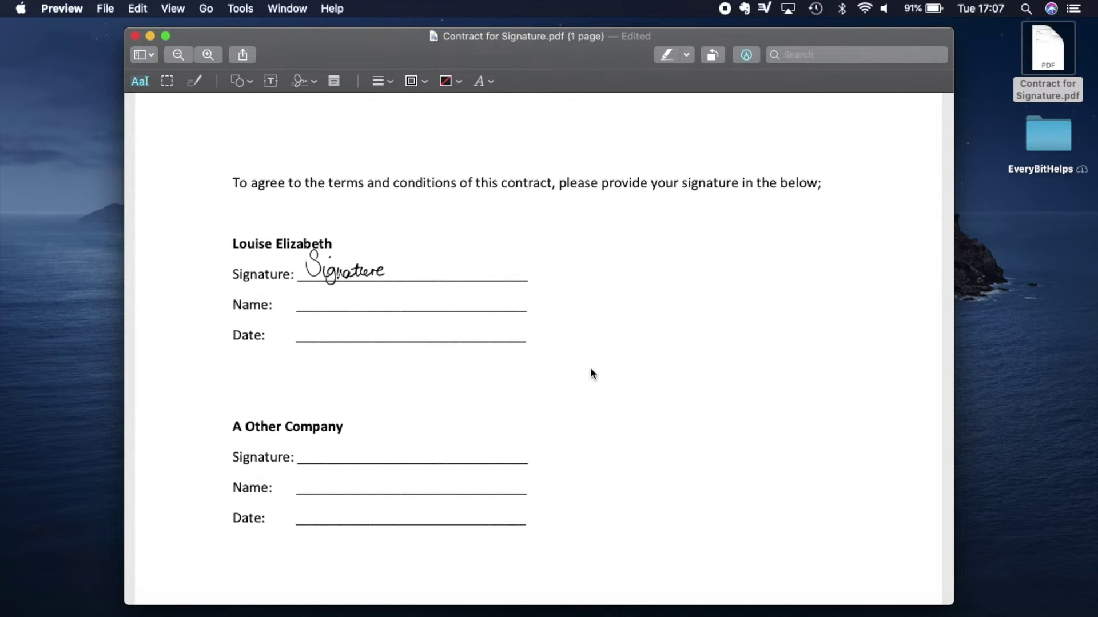
# Drag the inserted signature onto the first block's Signature line and enlarge it.
pyautogui.click(315, 82)
pyautogui.click(360, 258)
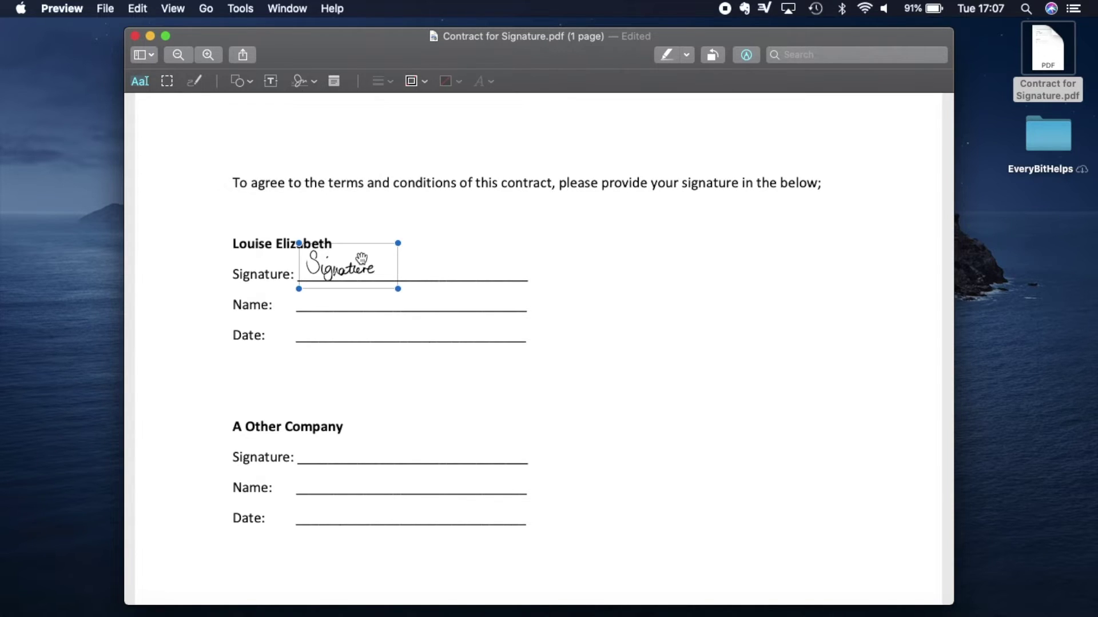
pyautogui.moveTo(362, 259)
pyautogui.mouseDown()
pyautogui.moveTo(360, 310)
pyautogui.moveTo(407, 421)
pyautogui.moveTo(398, 432)
pyautogui.mouseUp()
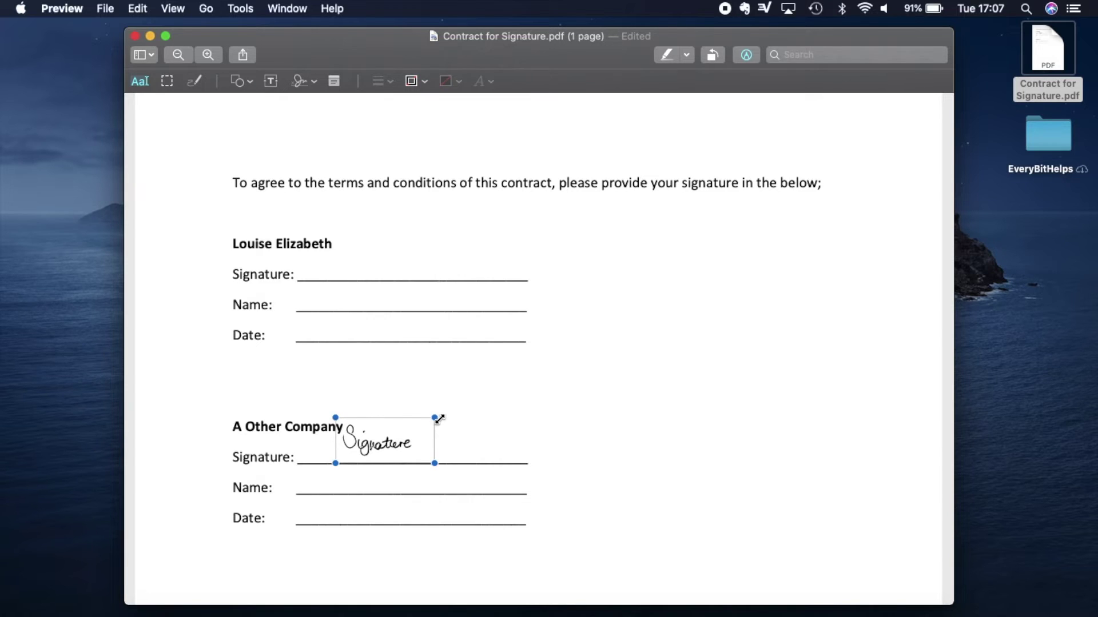
pyautogui.moveTo(433, 419)
pyautogui.mouseDown()
pyautogui.moveTo(512, 356)
pyautogui.moveTo(387, 436)
pyautogui.moveTo(462, 398)
pyautogui.mouseUp()
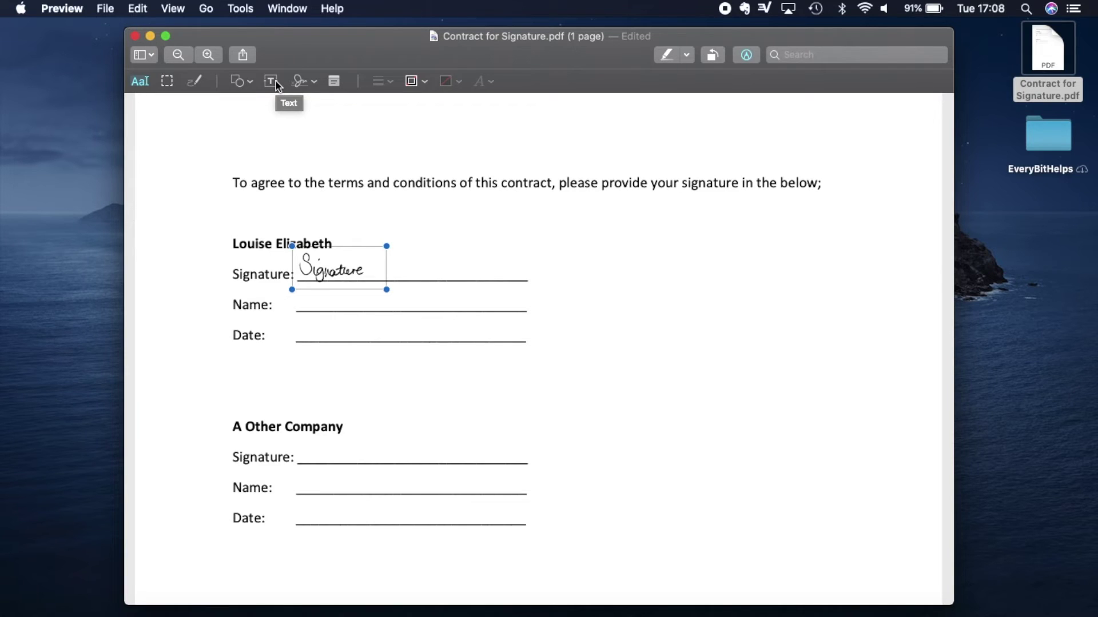
# Add a text box with the signer's full name and place it on the Name line.
pyautogui.click(276, 81)
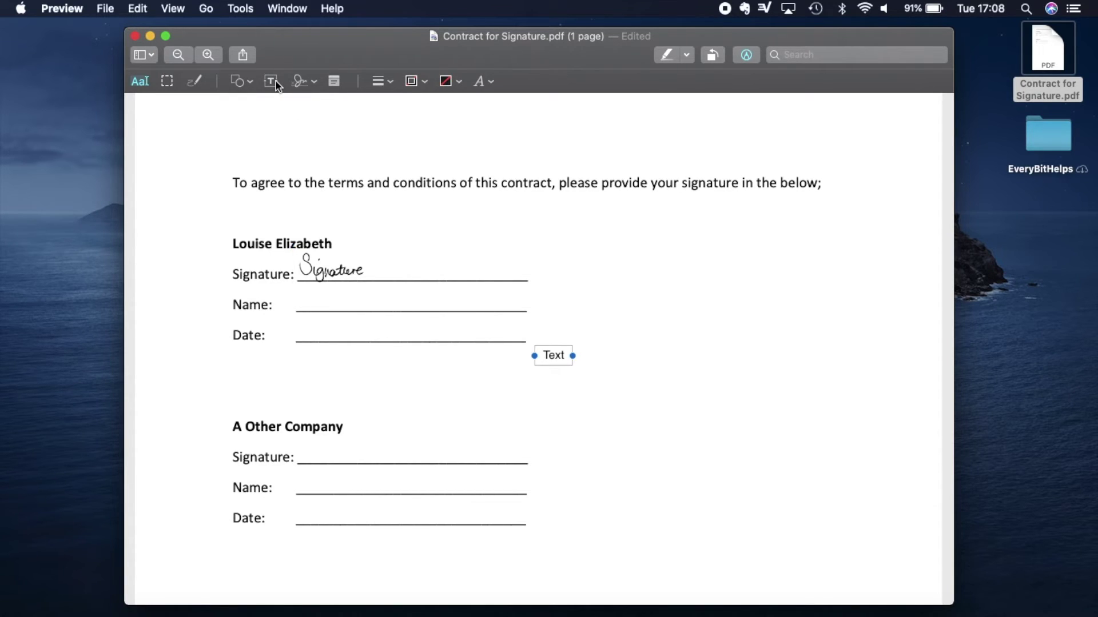
pyautogui.doubleClick(558, 355)
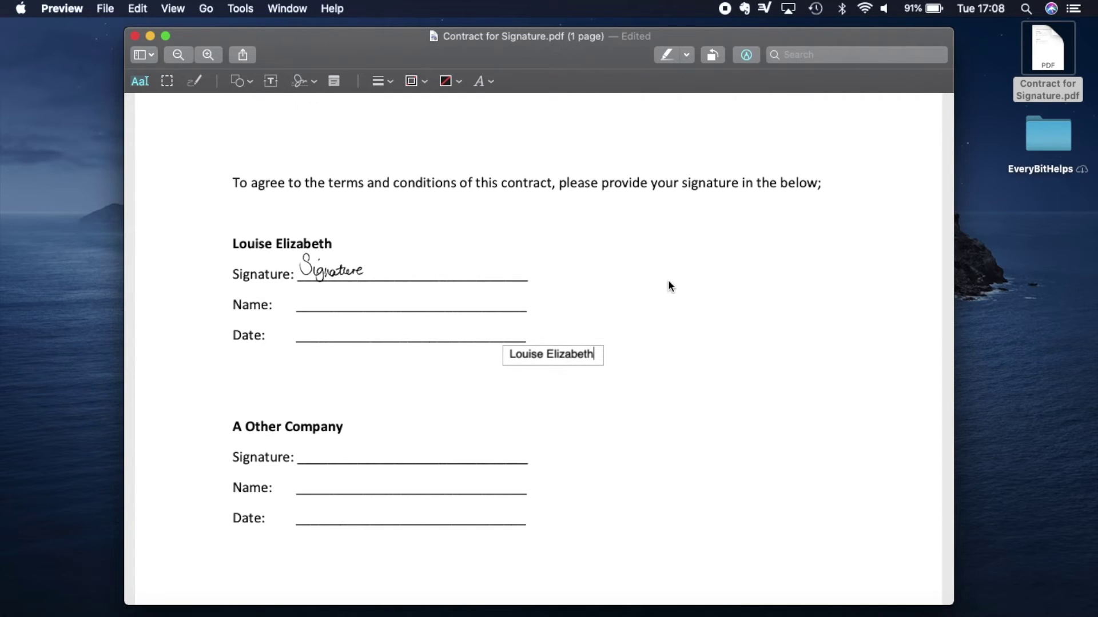
pyautogui.moveTo(569, 355); pyautogui.dragTo(378, 304)
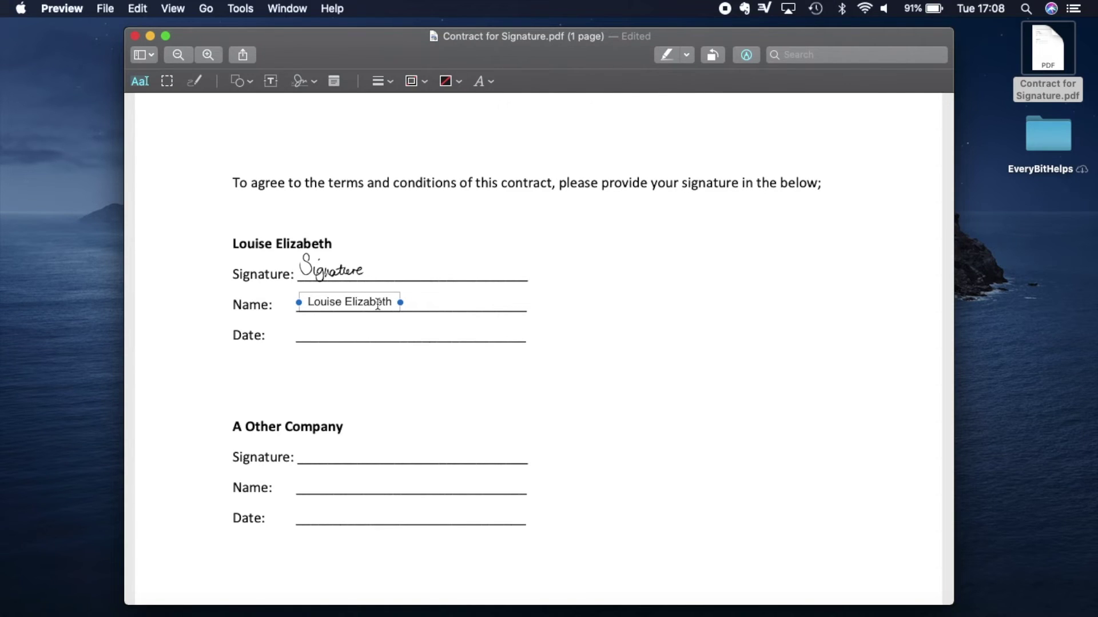
# Add a text box reading '30th September 2020' and place it on the Date line.
pyautogui.click(270, 80)
pyautogui.doubleClick(564, 362)
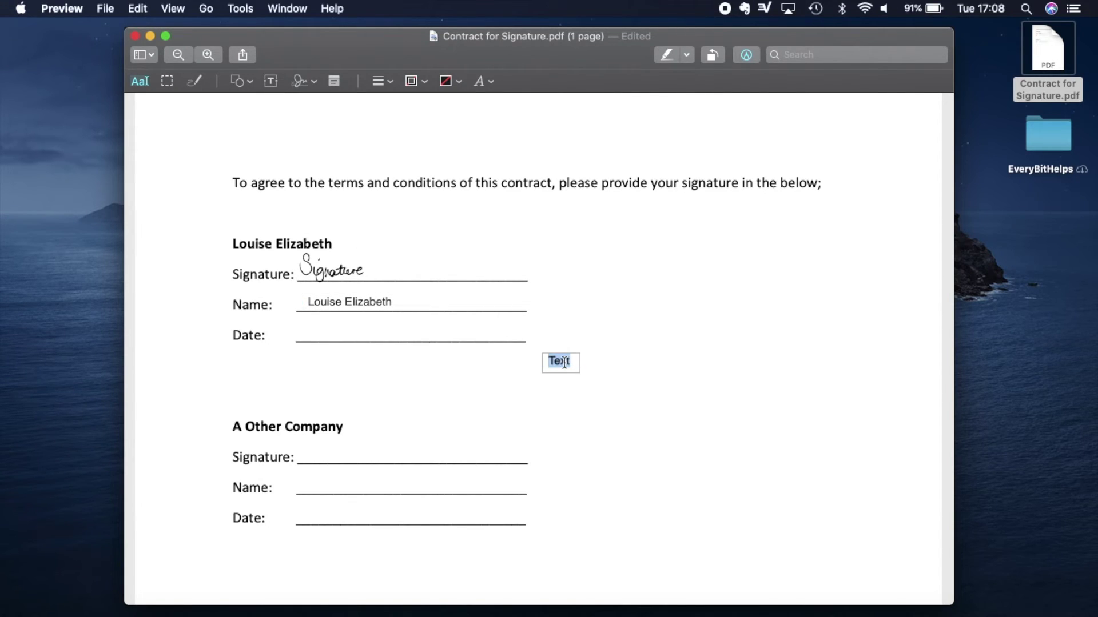
pyautogui.write('30th September 2020')
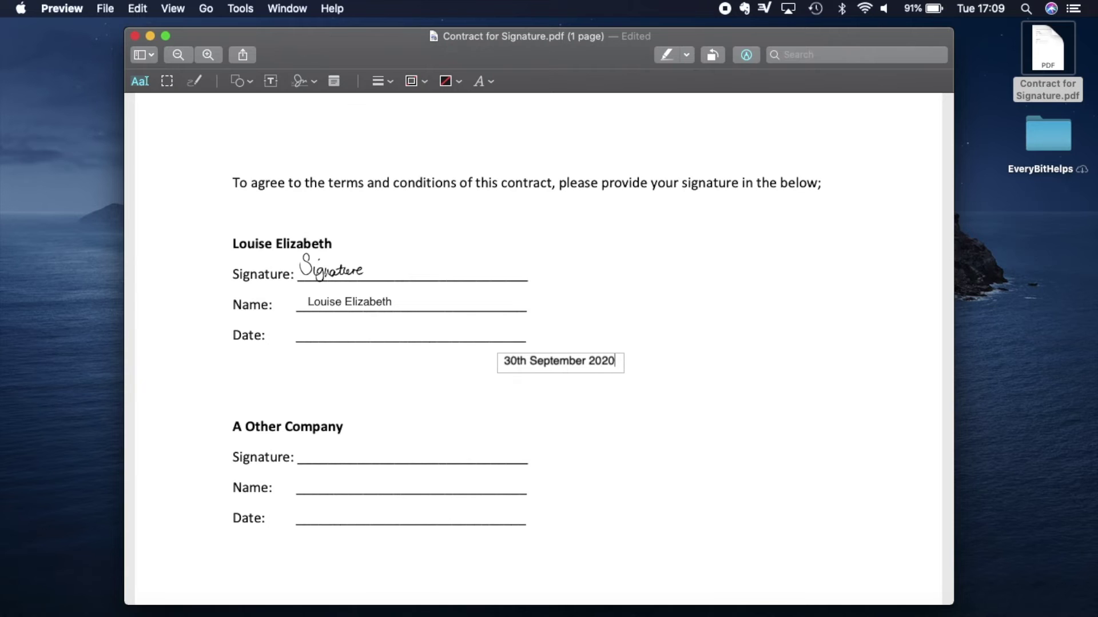
pyautogui.click(670, 383)
pyautogui.moveTo(583, 367); pyautogui.dragTo(384, 328)
pyautogui.click(625, 419)
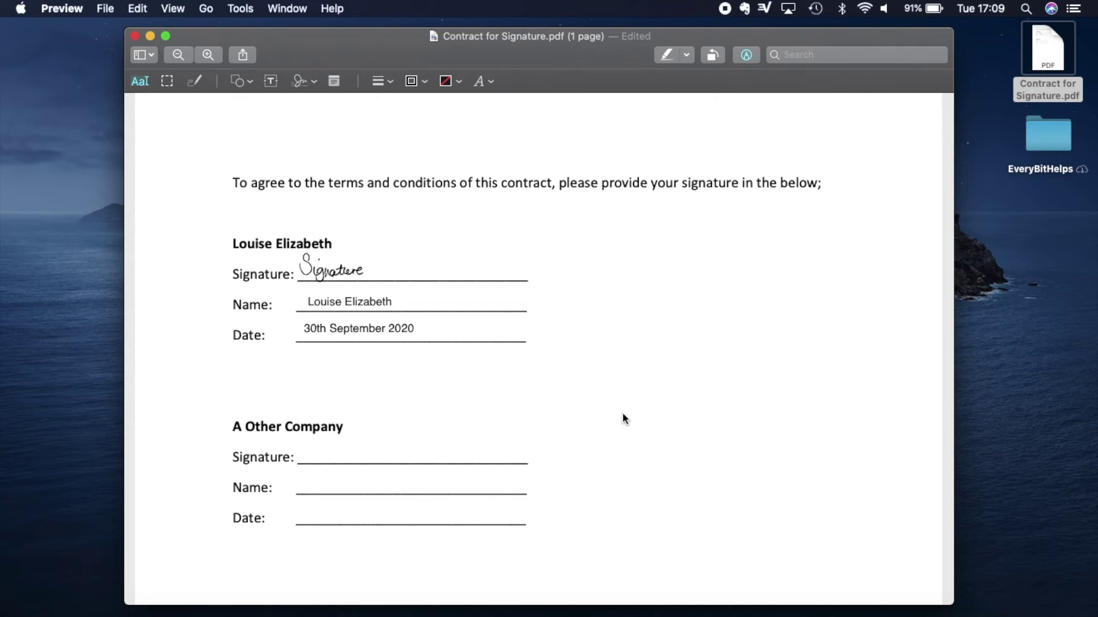
# Save Contract for Signature.pdf from the File menu.
pyautogui.click(105, 8)
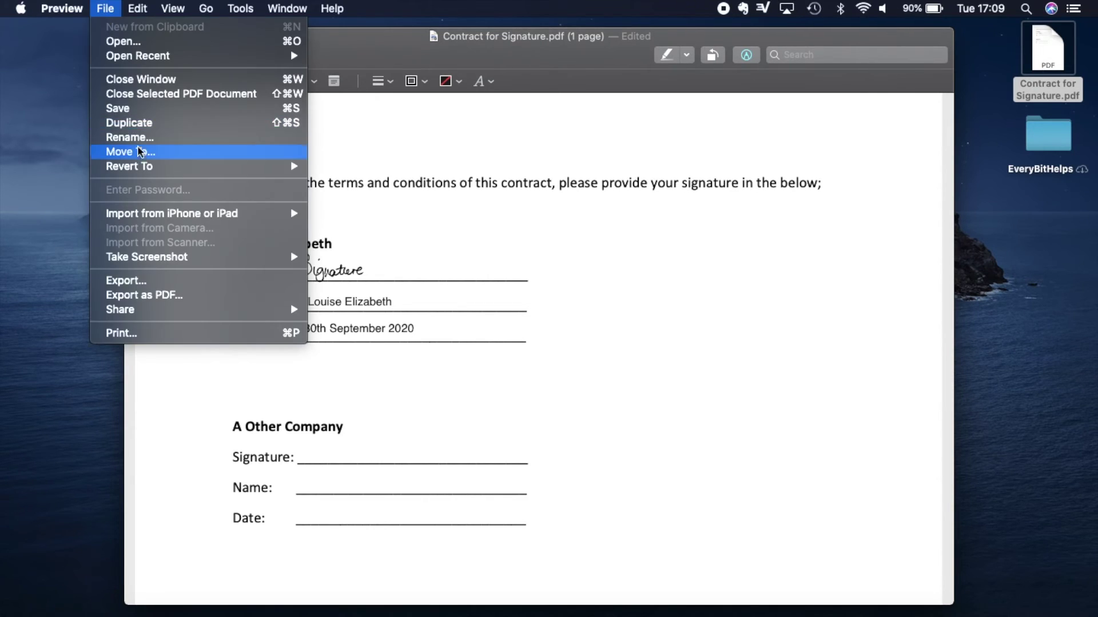
pyautogui.click(151, 108)
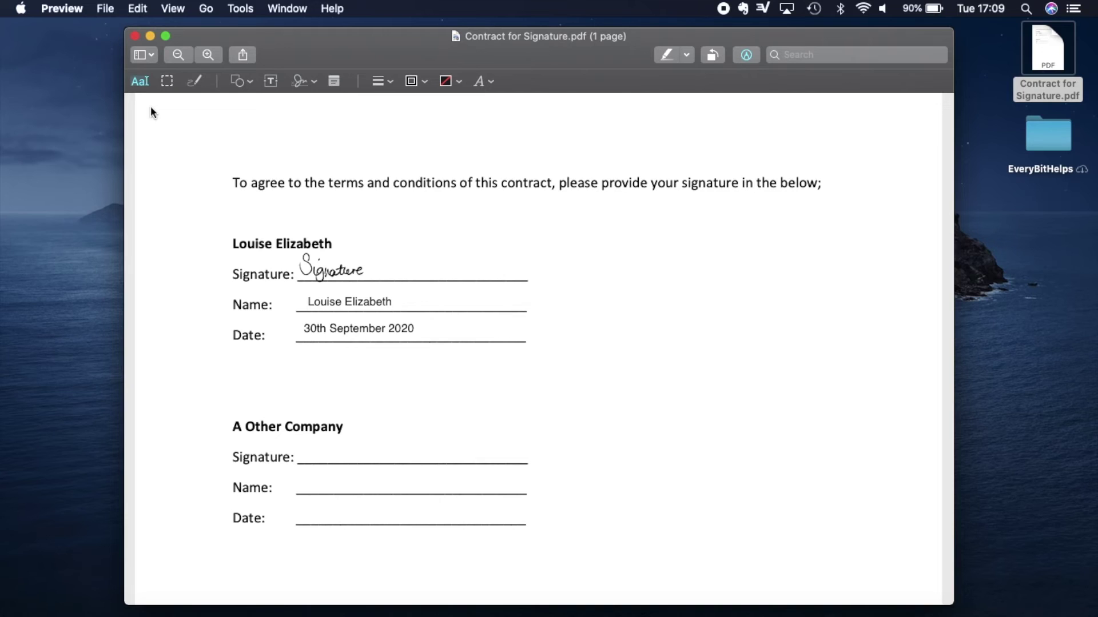